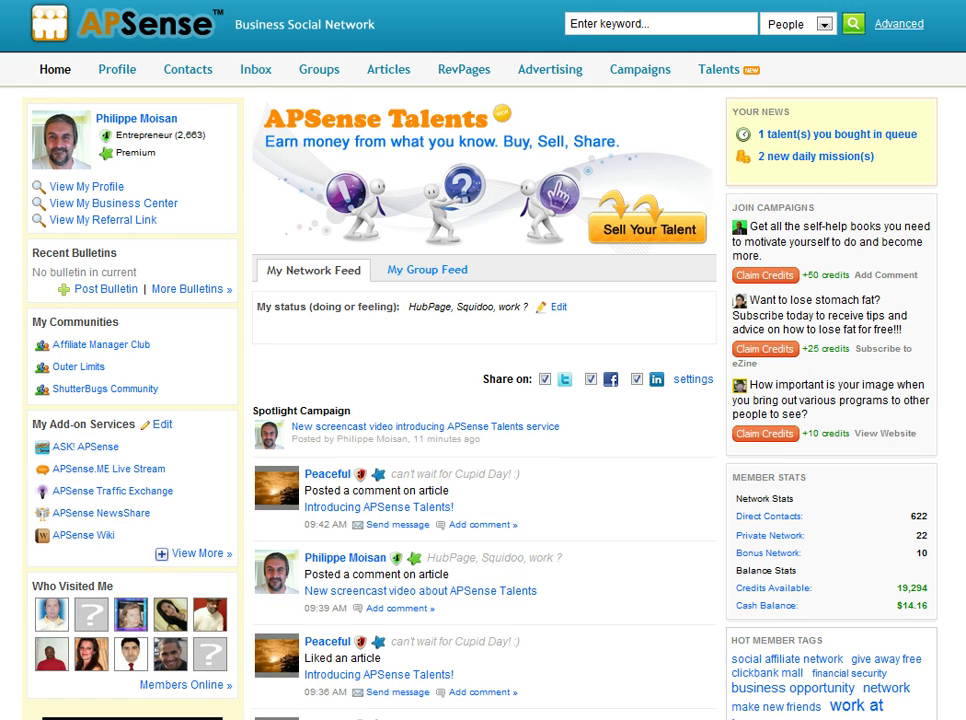
Step: Start ScreenHunter, confirm captures go to the Clipboard, and put it on Stand By
key("super")
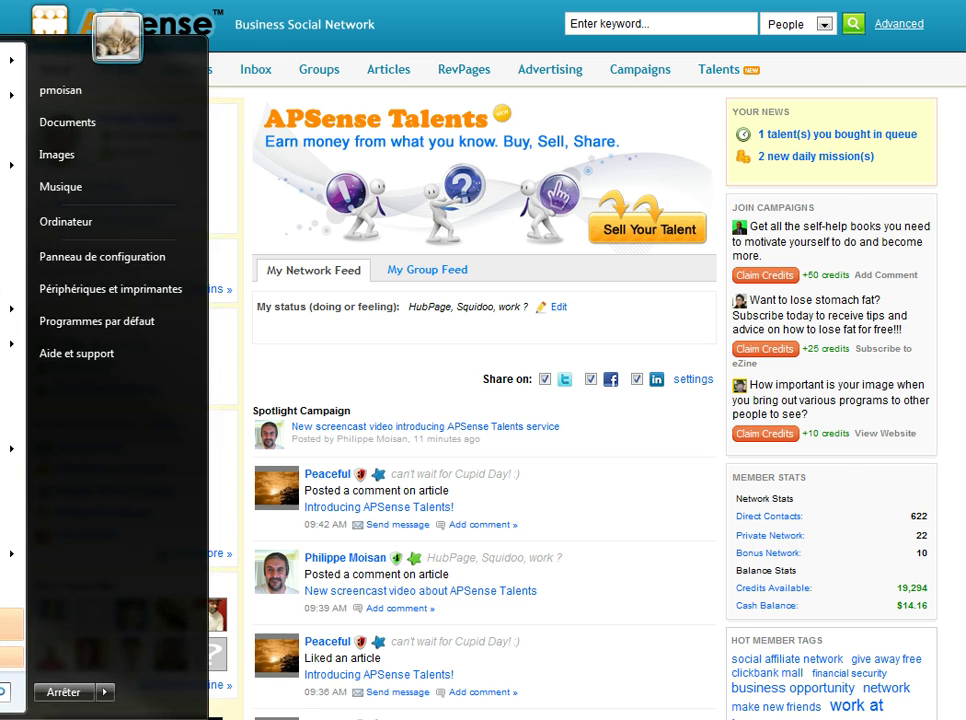
left_click(9, 287)
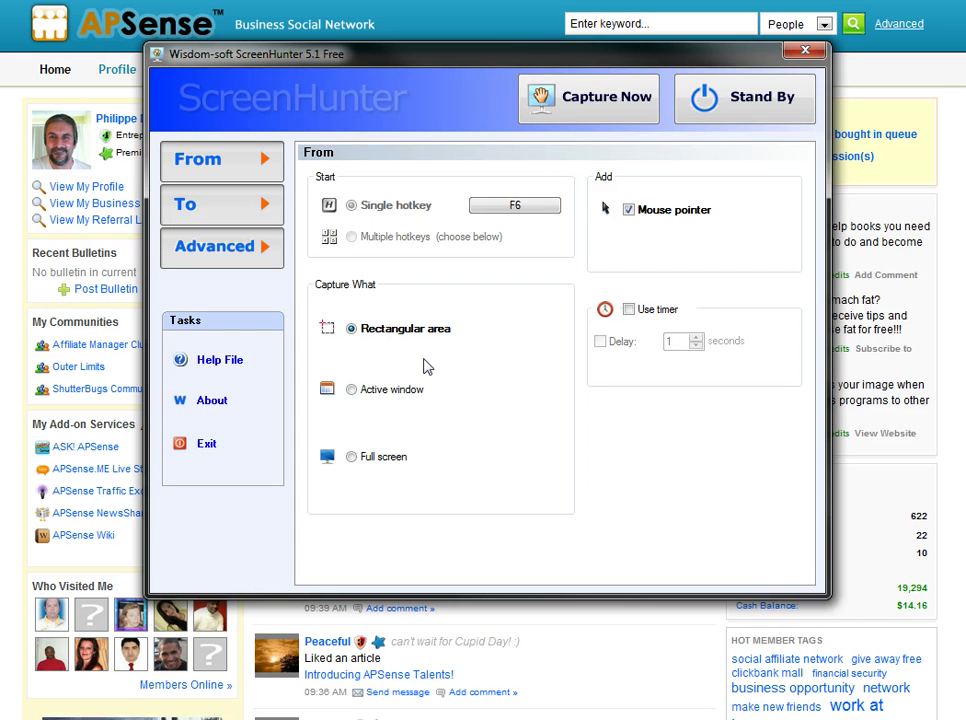
left_click(225, 218)
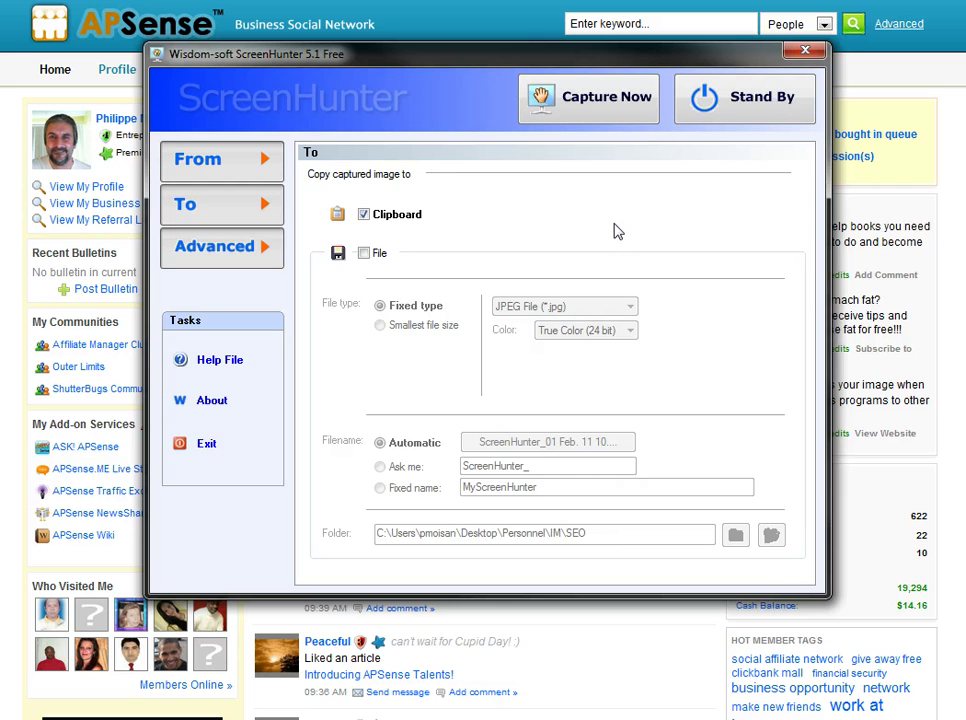
left_click(738, 115)
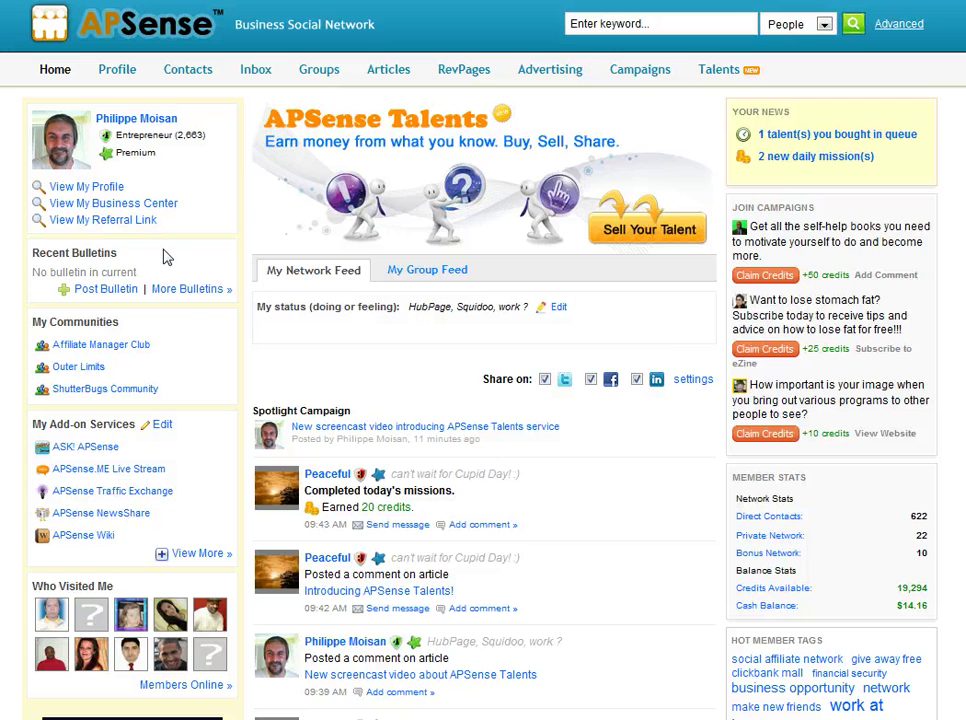
Step: Capture a roughly 506×159 rectangle around the APSense Talents banner
key("Print")
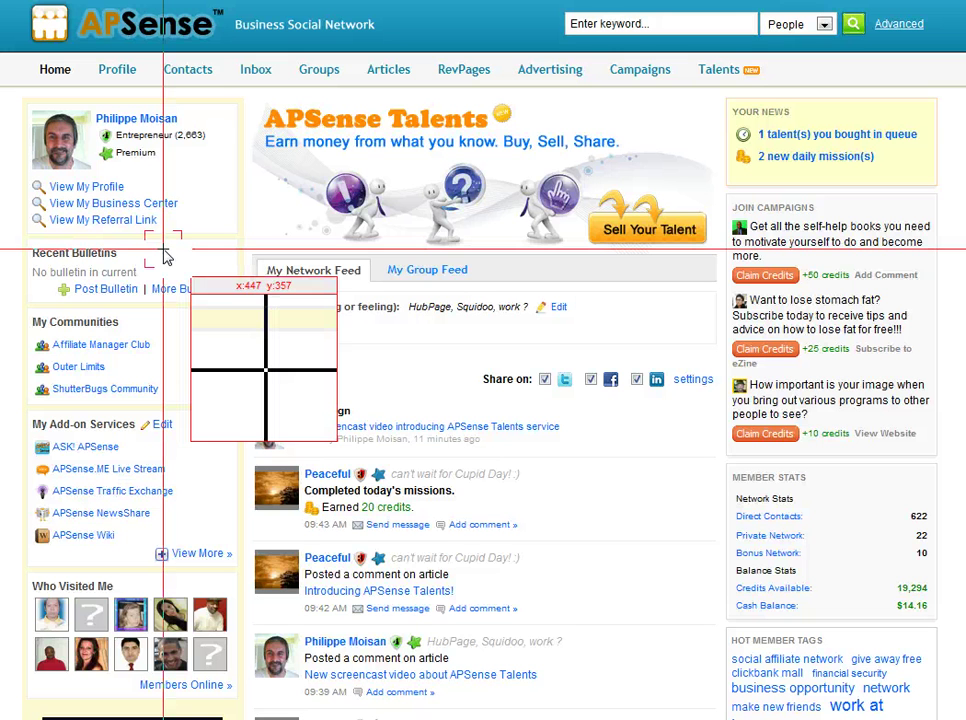
key("Escape")
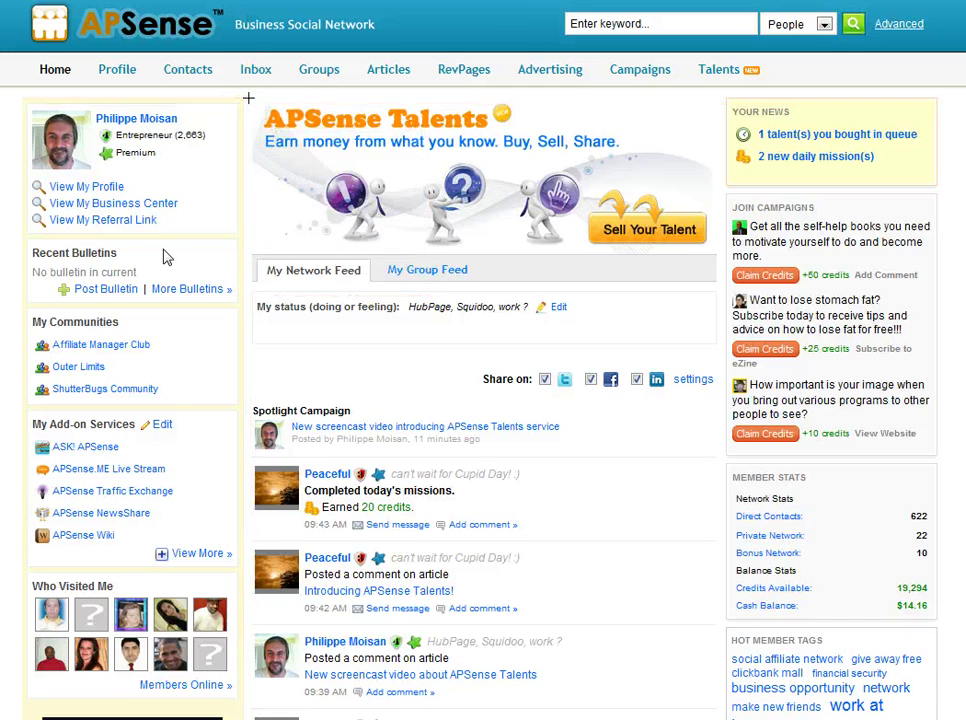
mouse_move(251, 99)
left_mouse_down()
mouse_move(724, 252)
mouse_move(717, 261)
left_mouse_up()
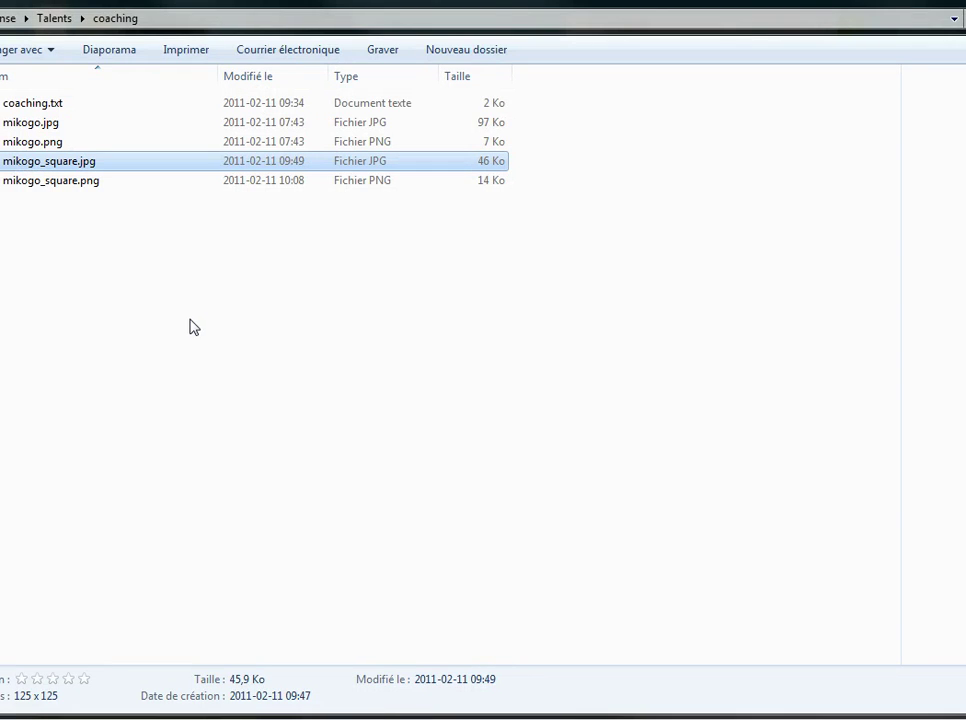
Step: Create a new empty text document in the coaching folder
left_click(279, 321)
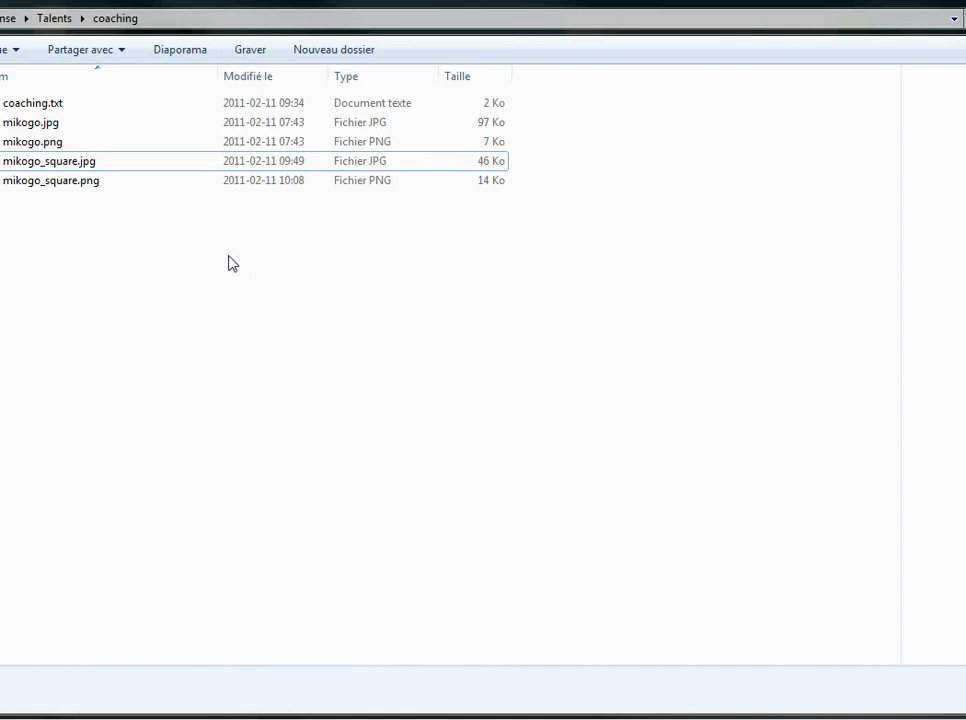
right_click(279, 298)
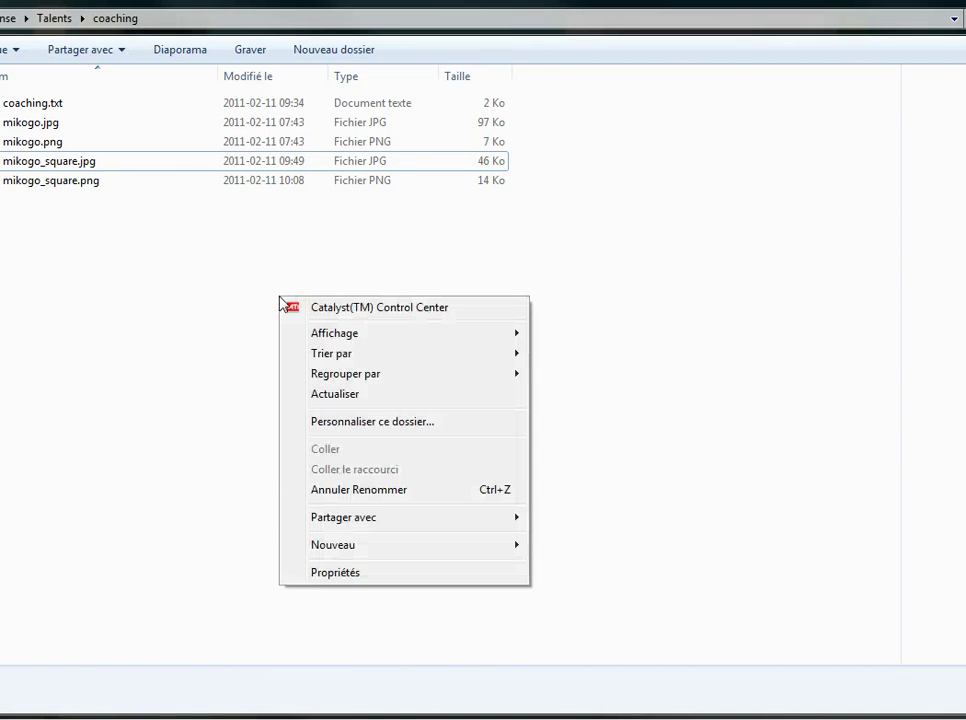
mouse_move(404, 545)
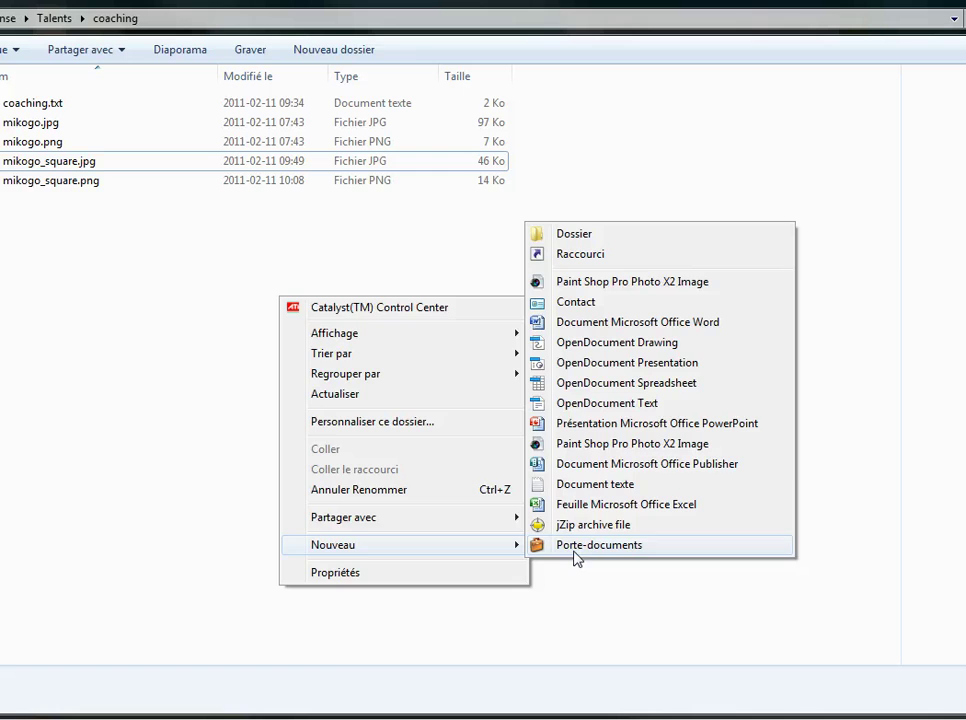
left_click(592, 485)
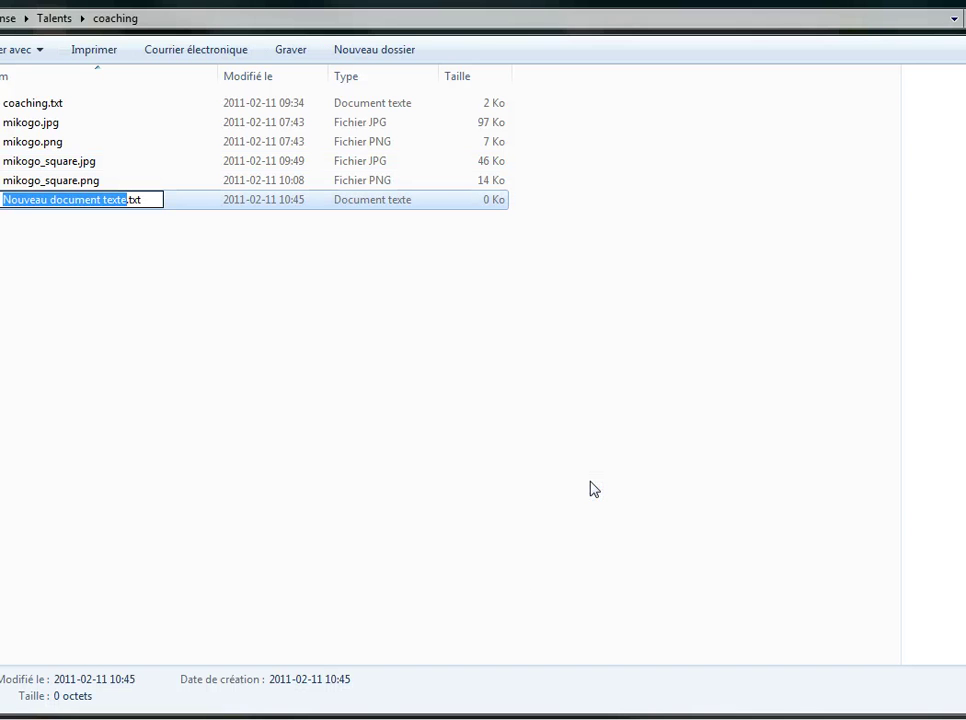
Step: Rename the new document to image.png, accepting the extension change
type("ia")
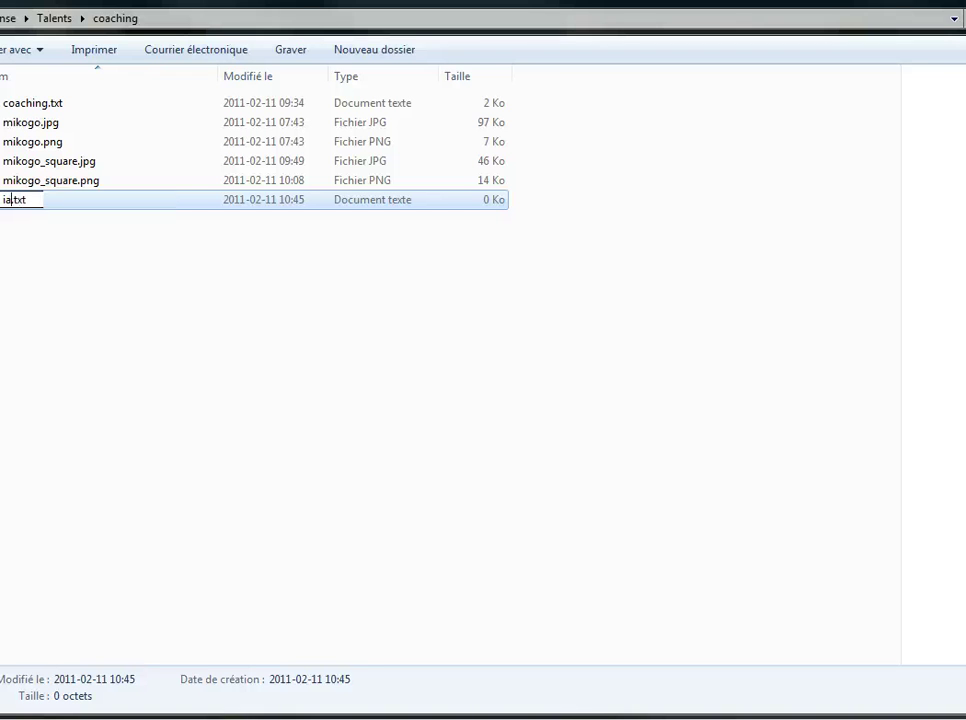
type("mge")
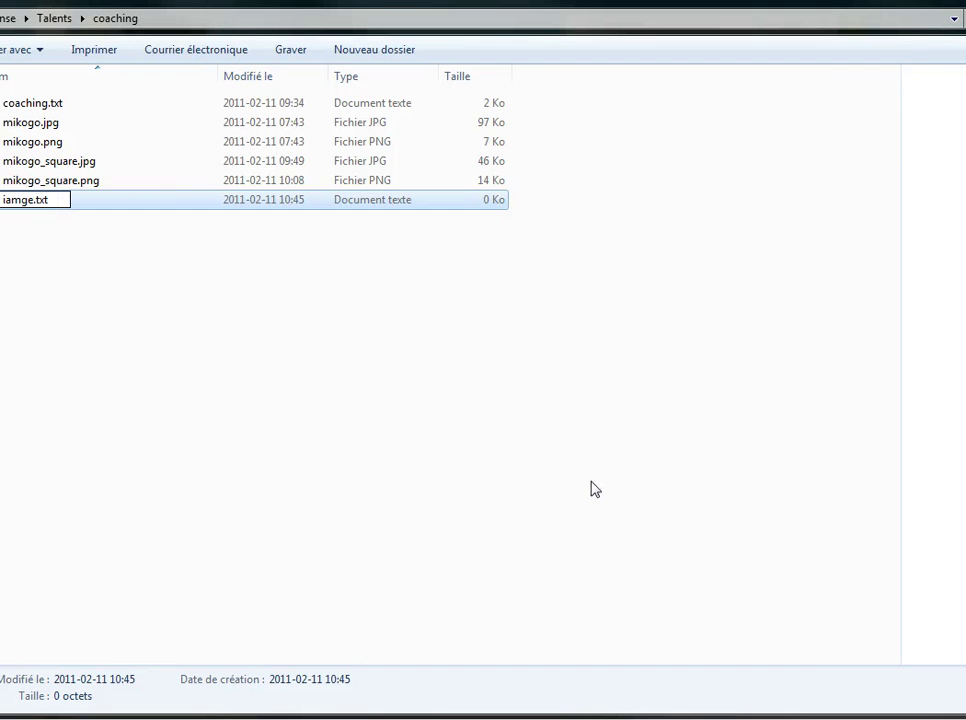
key("BackSpace")
key("BackSpace")
key("BackSpace")
key("BackSpace")
key("BackSpace")
type("mag")
type("e")
key("Delete")
key("Delete")
key("Delete")
key("Delete")
type(".")
type("pnbg")
key("BackSpace")
key("BackSpace")
key("BackSpace")
type("ng")
key("Return")
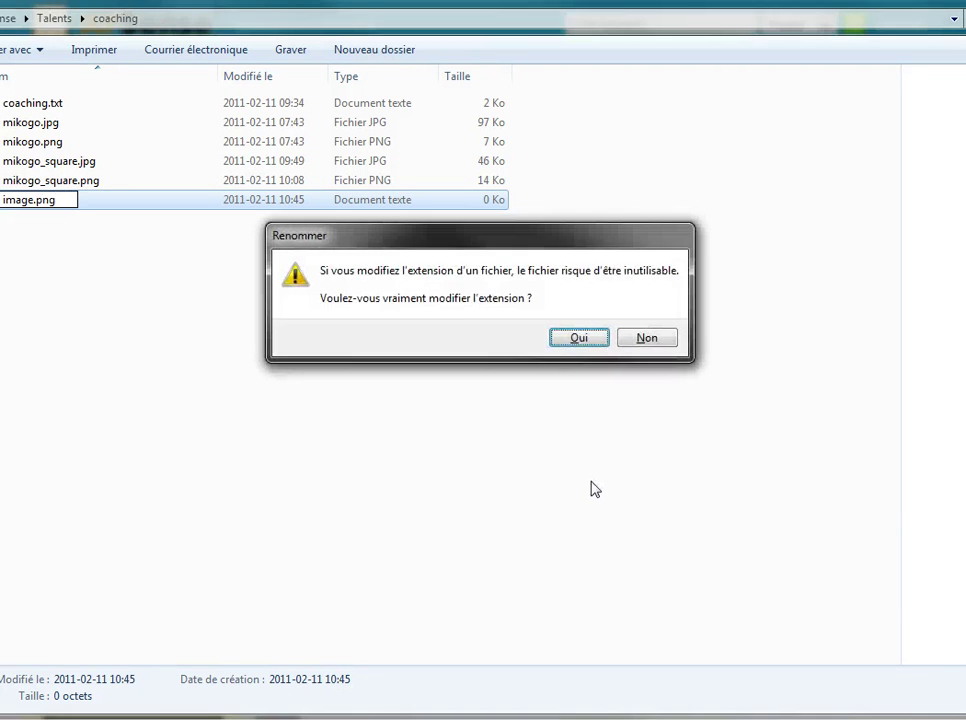
key("Escape")
key("Return")
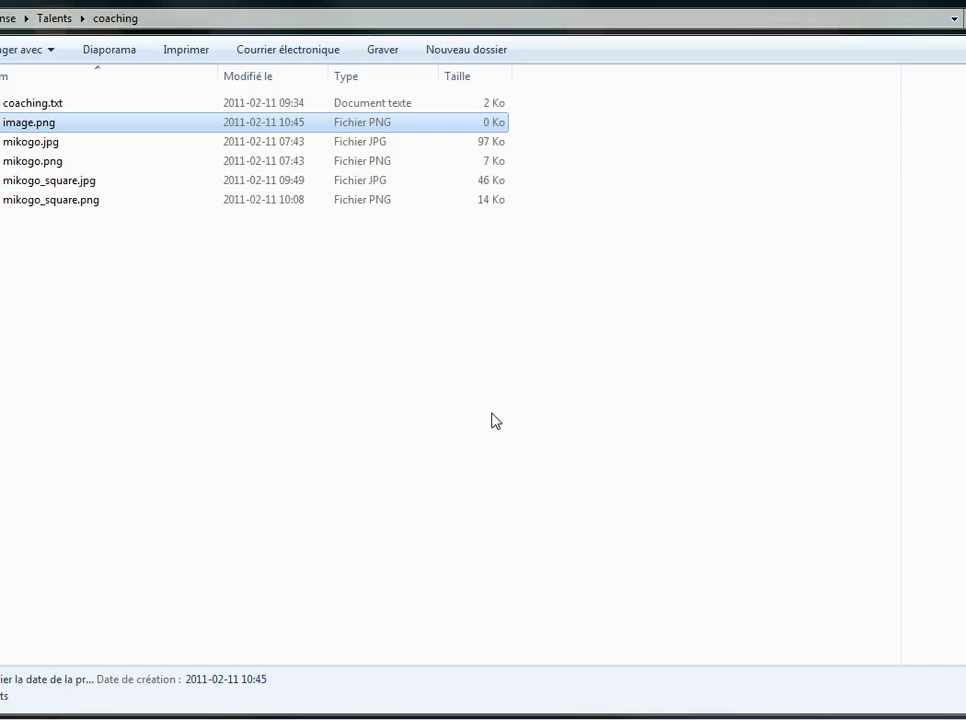
mouse_move(30, 123)
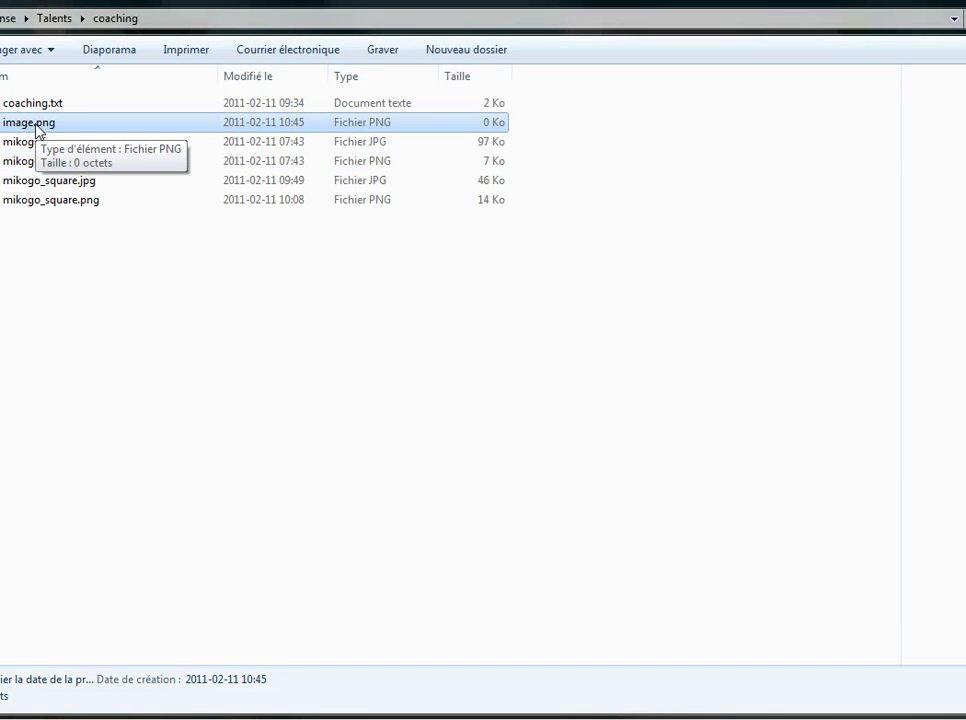
Step: Paste the captured Talents banner into image.png in Paint, save it as 506×168, and close Paint
double_click(36, 124)
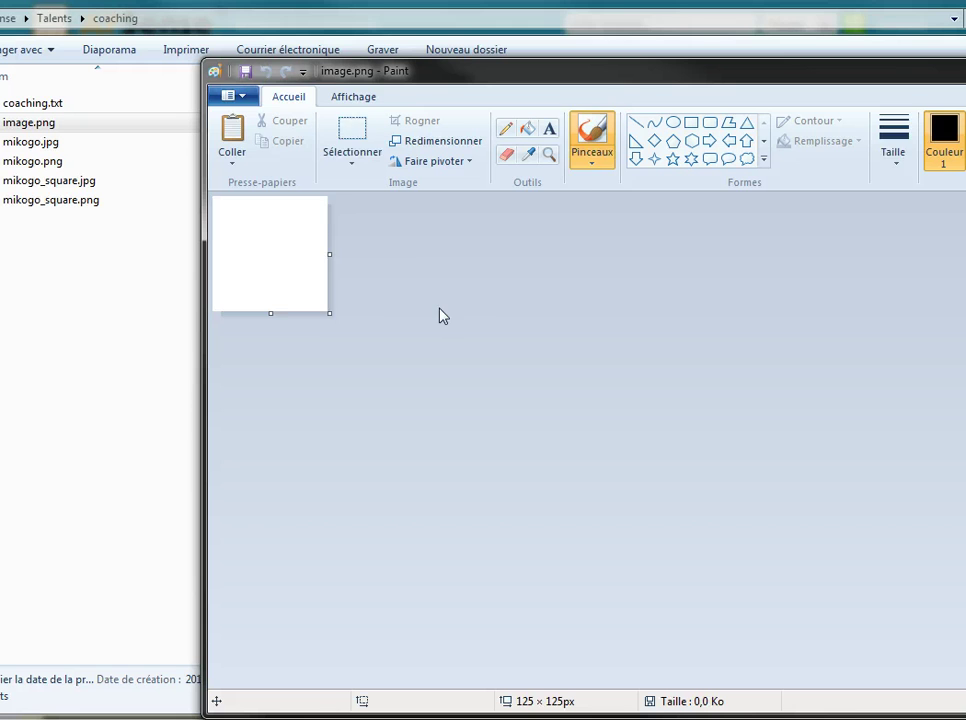
key("ctrl+v")
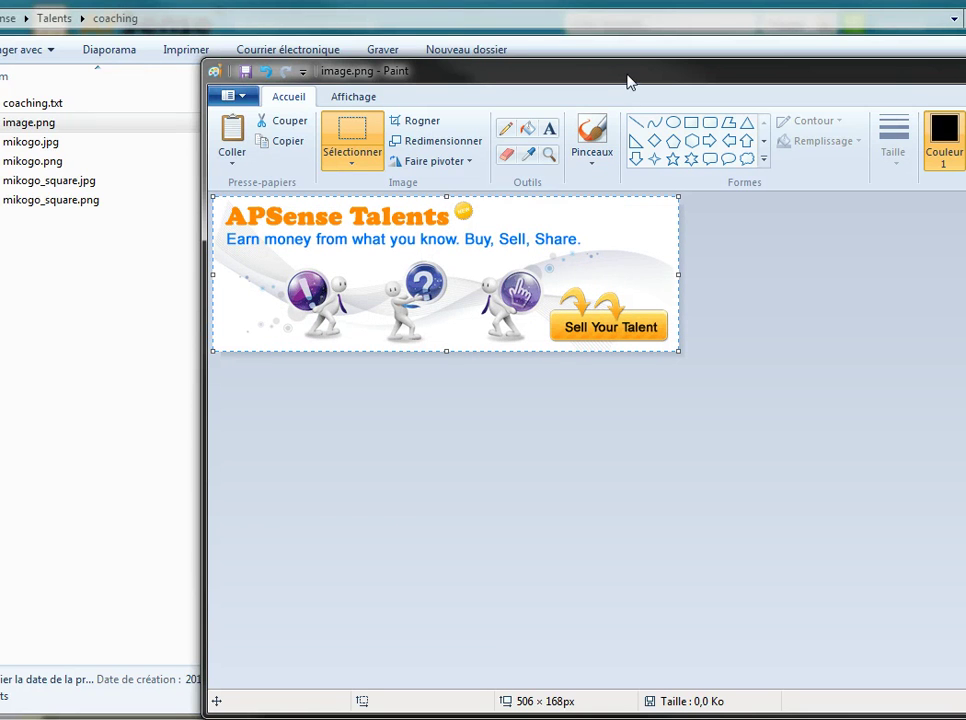
left_click(245, 72)
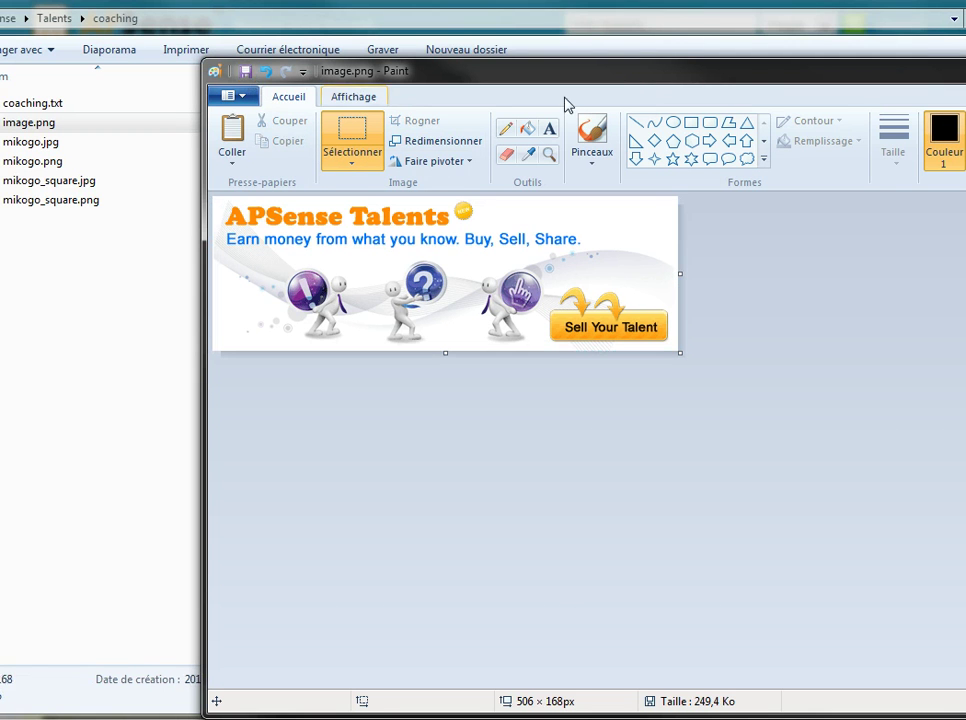
left_click_drag(765, 71, 252, 79)
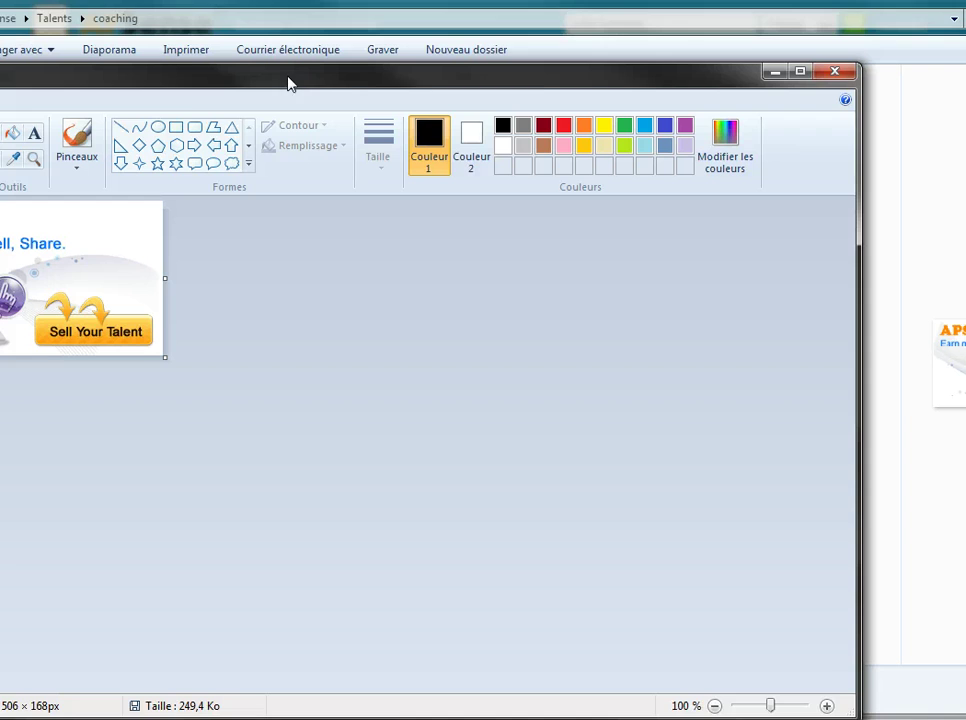
left_click(834, 71)
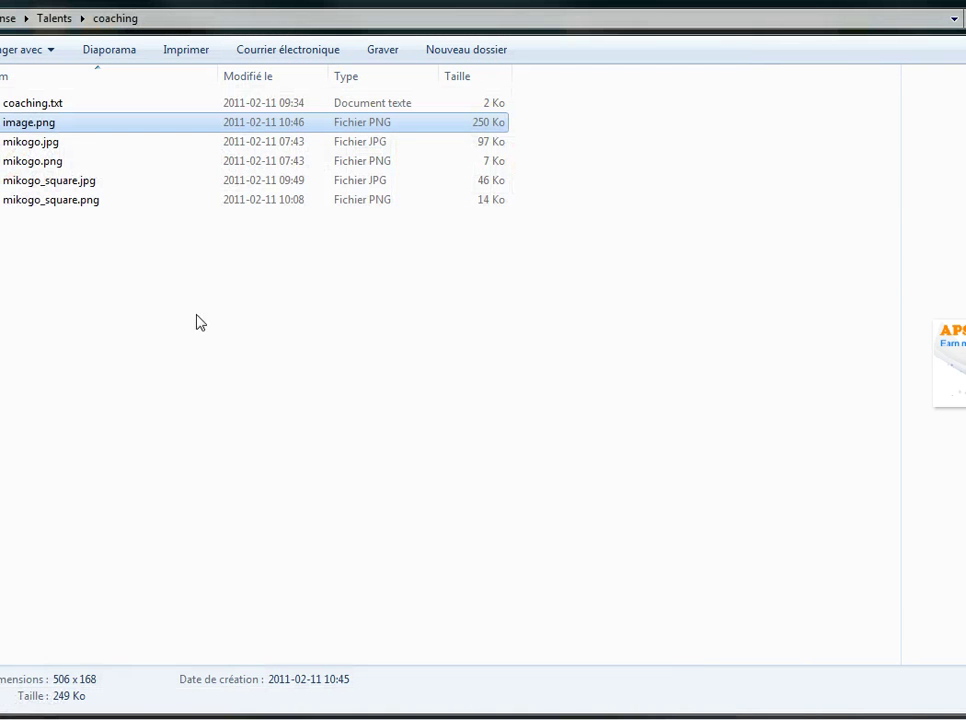
Step: Duplicate image.png in the coaching folder via copy and paste
right_click(36, 128)
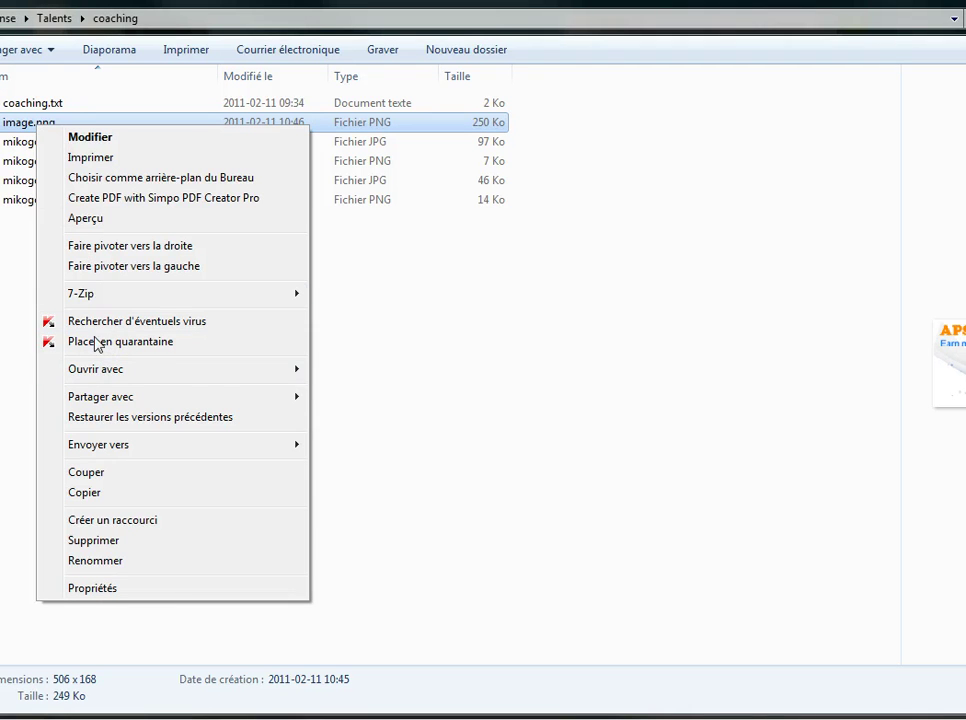
left_click(110, 493)
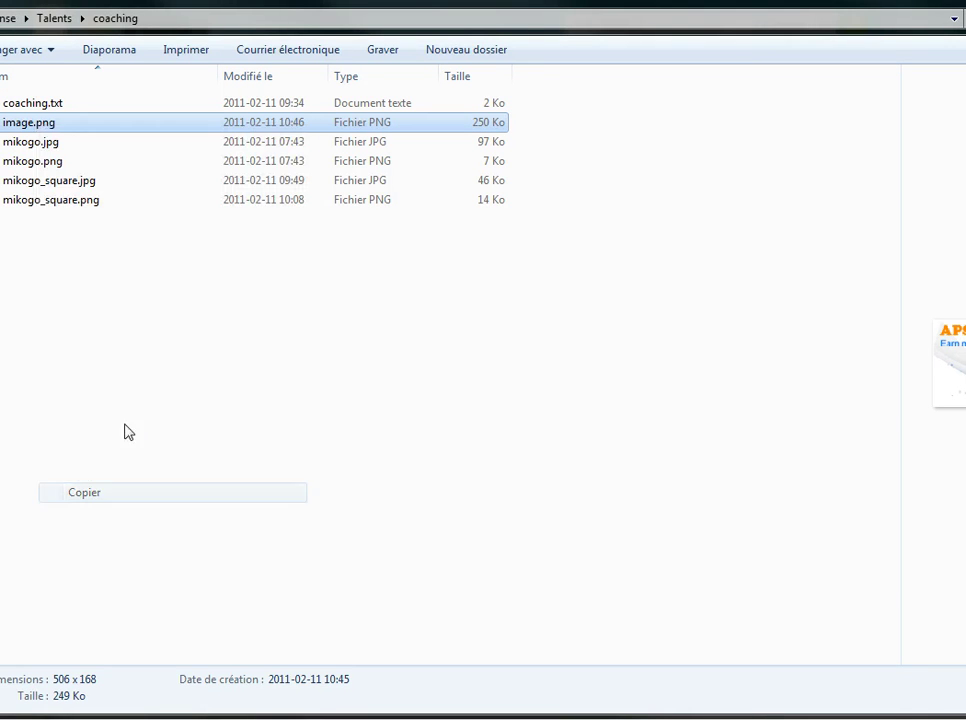
right_click(168, 272)
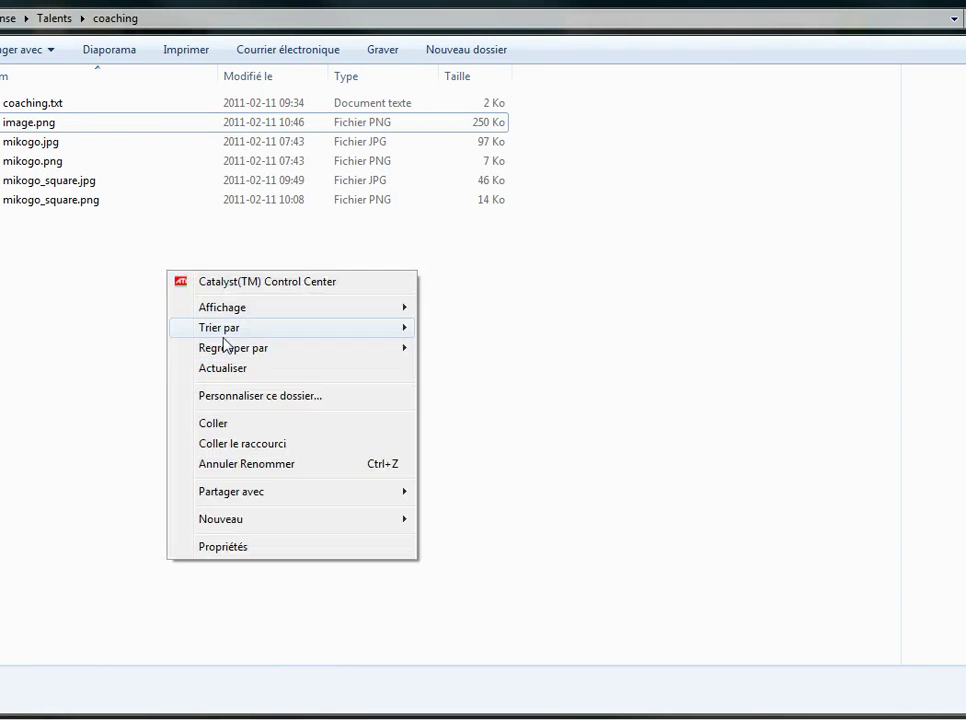
left_click(232, 424)
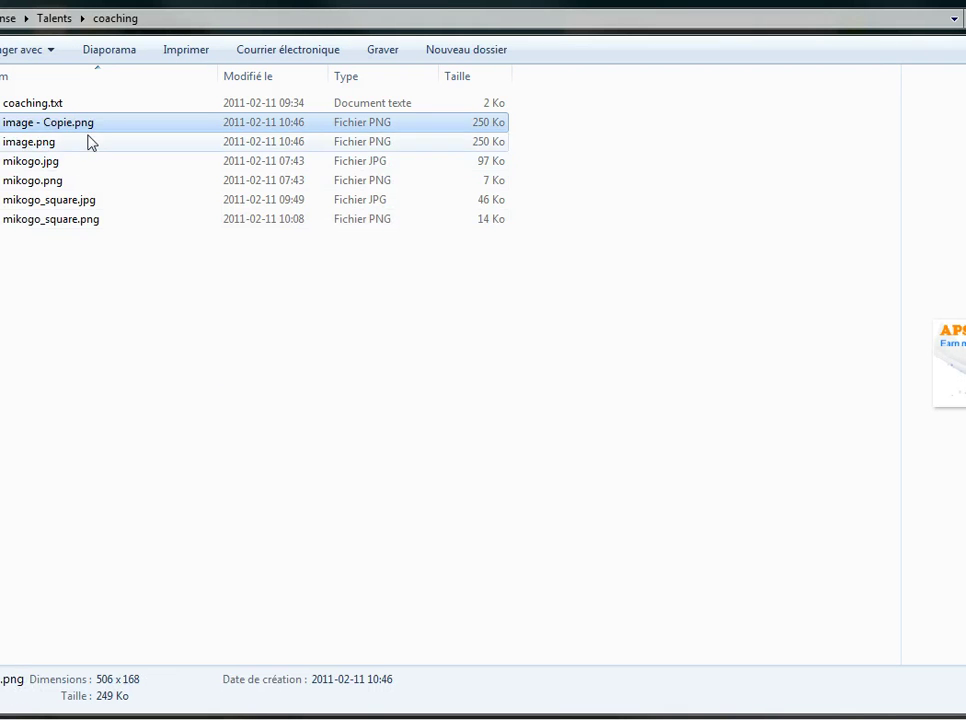
Step: Rename the duplicate to image468x60.png
left_click(80, 124)
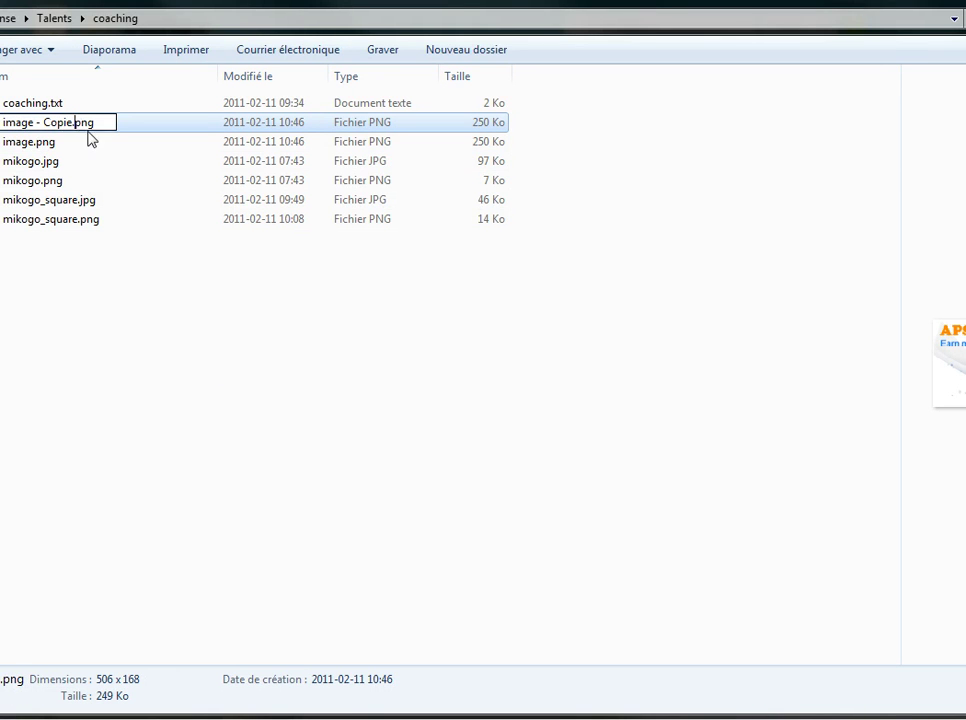
key("BackSpace")
key("BackSpace")
key("BackSpace")
key("BackSpace")
key("BackSpace")
key("BackSpace")
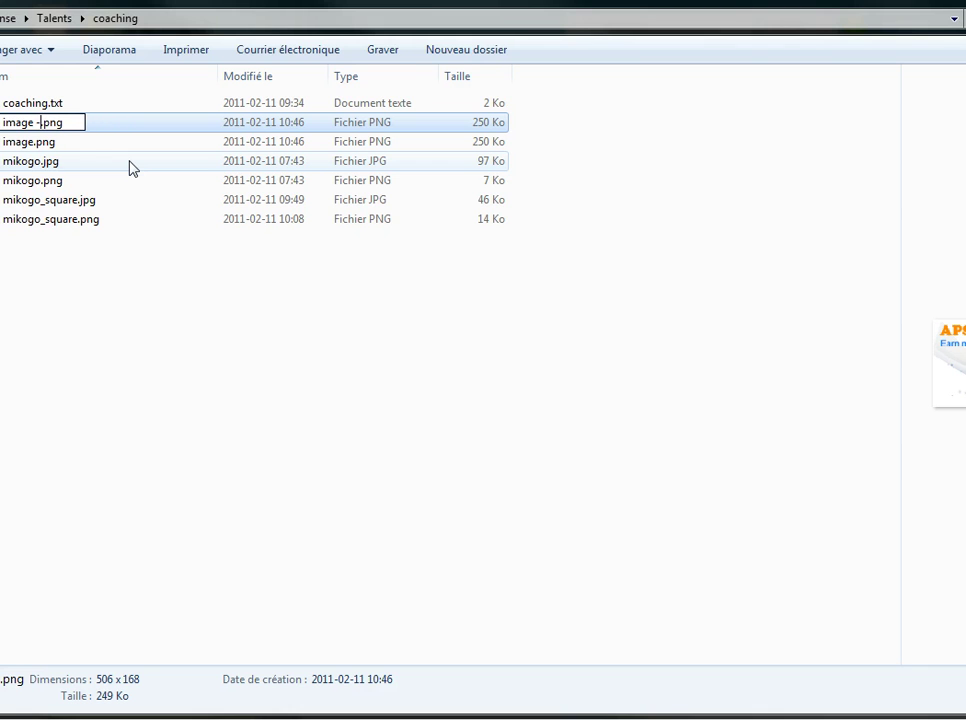
key("BackSpace")
key("BackSpace")
type("468")
type("x60")
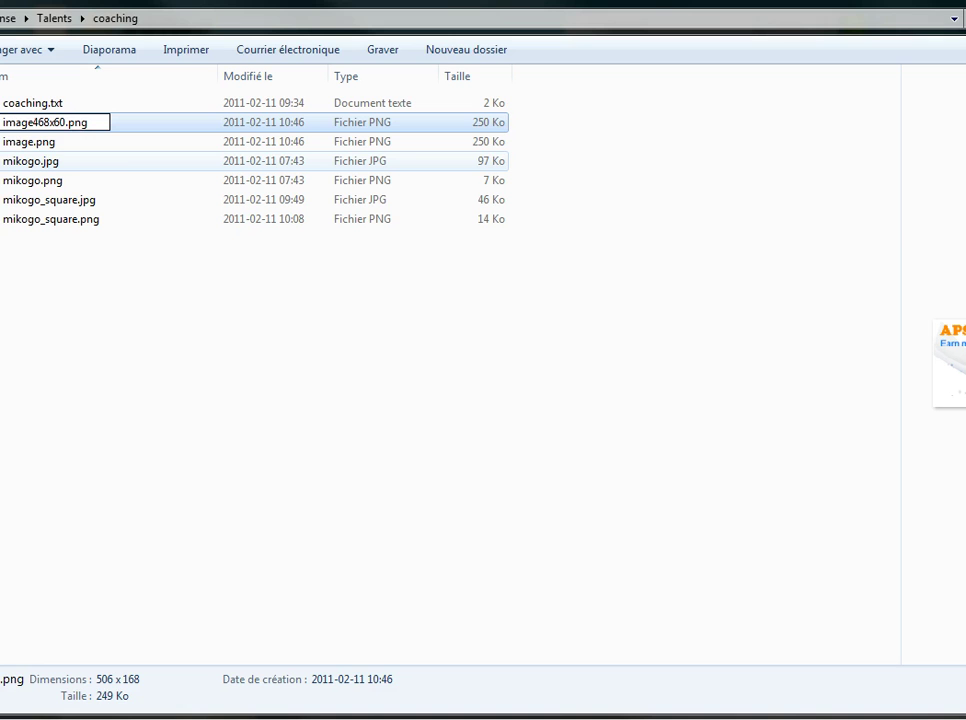
key("Return")
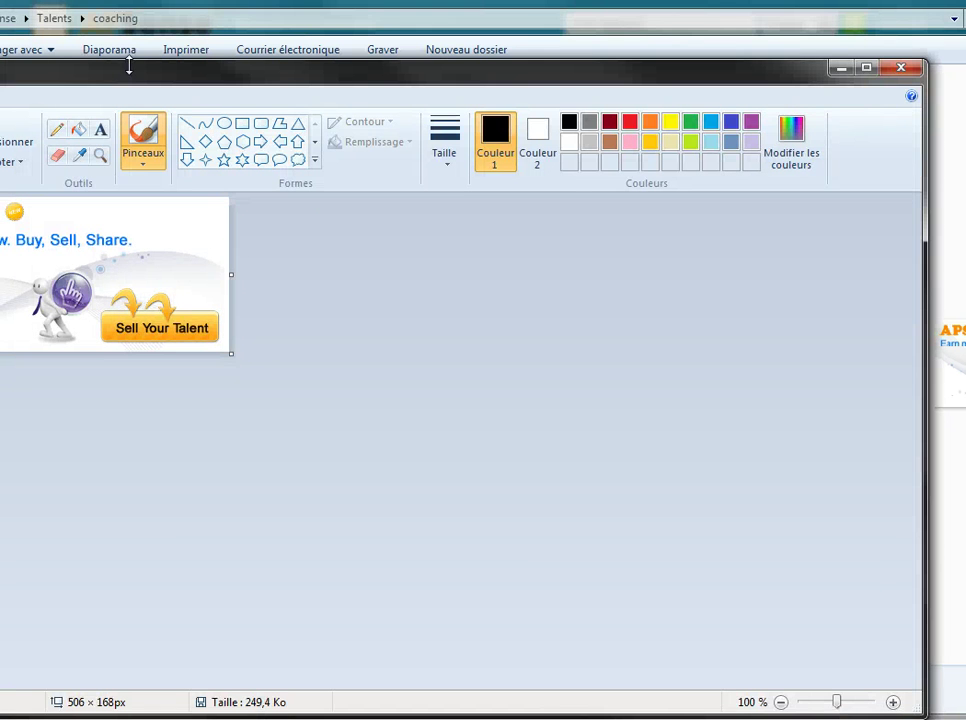
Step: Resize the banner to 468 × 60 pixels with Conserver les proportions unchecked
left_click_drag(134, 82, 559, 88)
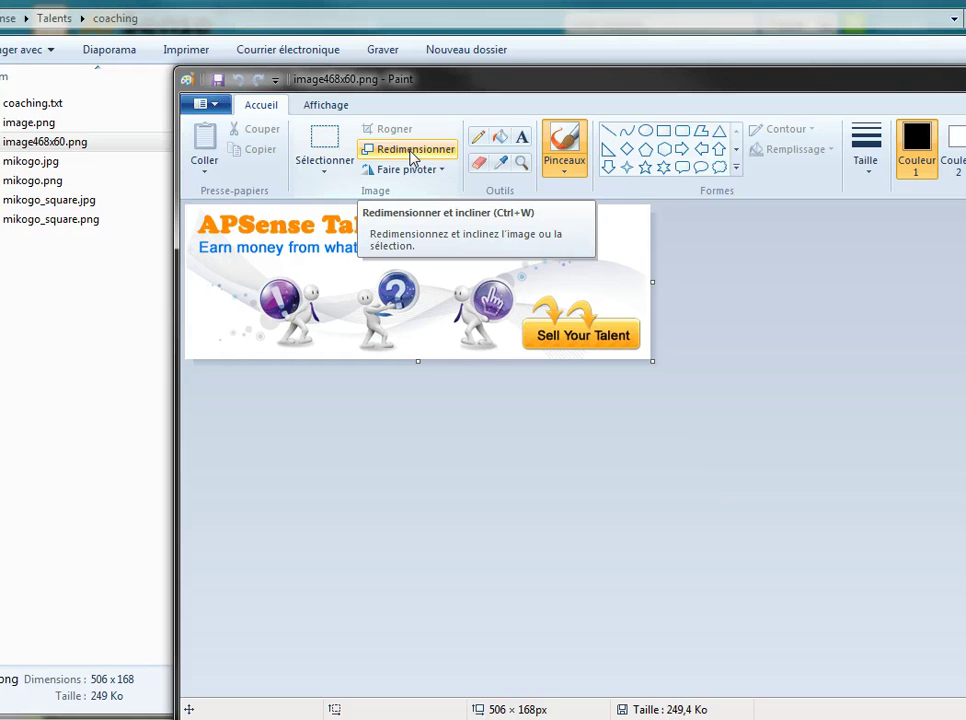
left_click(410, 152)
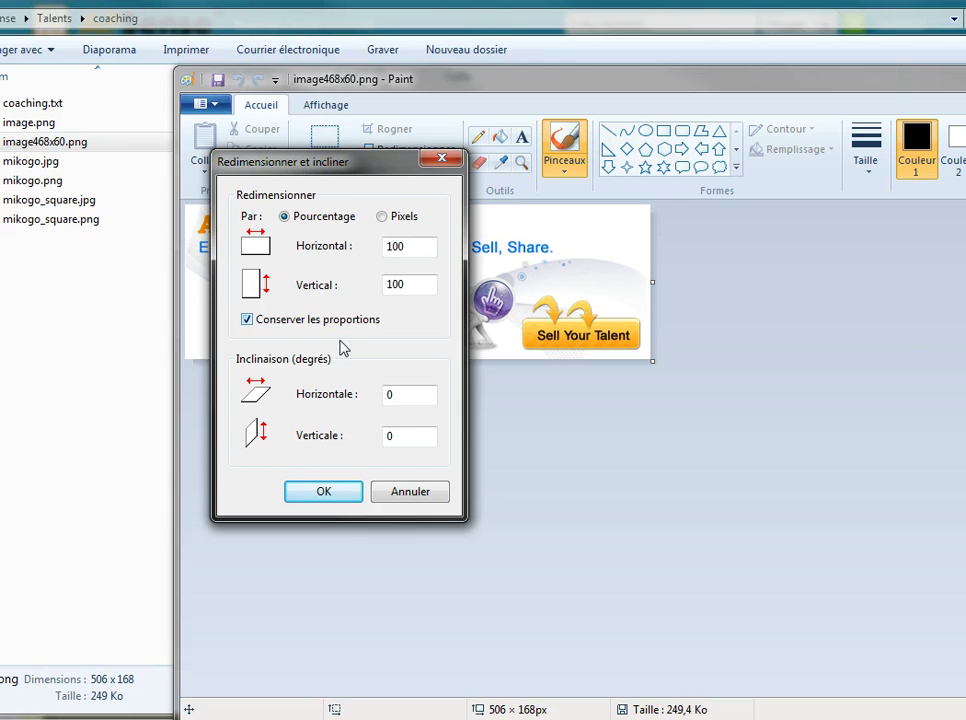
left_click(246, 320)
left_click(384, 218)
left_click_drag(423, 245, 341, 250)
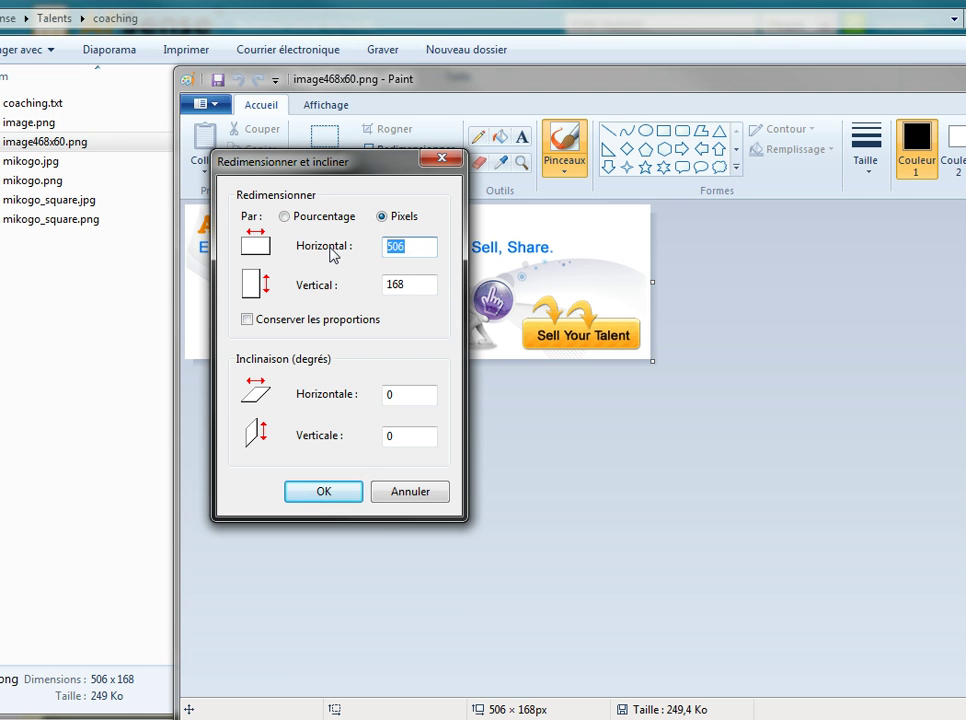
type("468")
key("Tab")
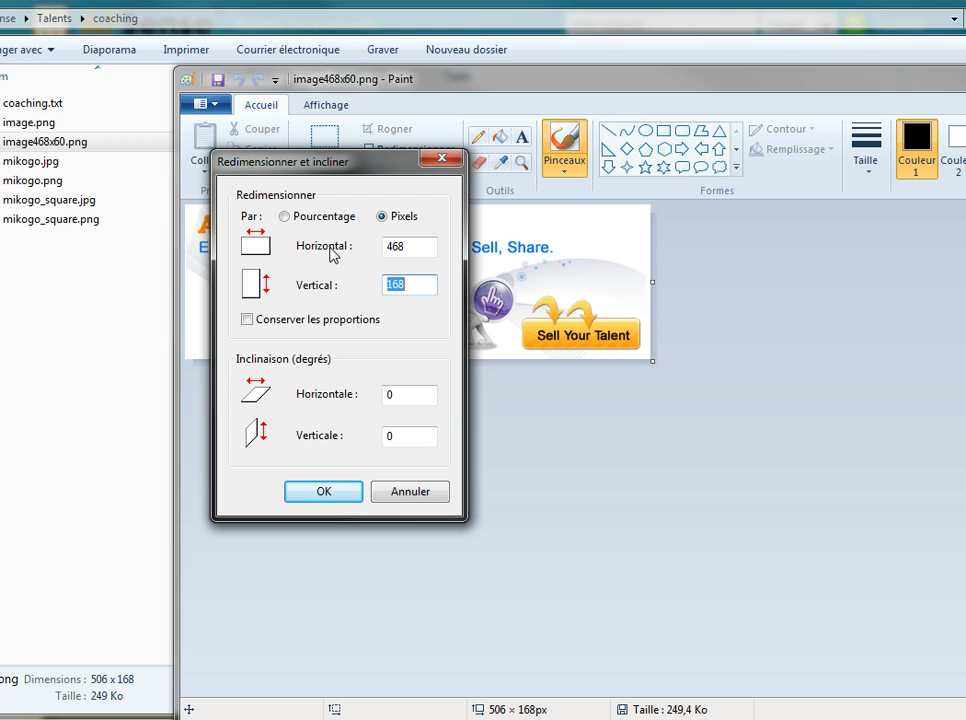
type("60")
left_click(318, 492)
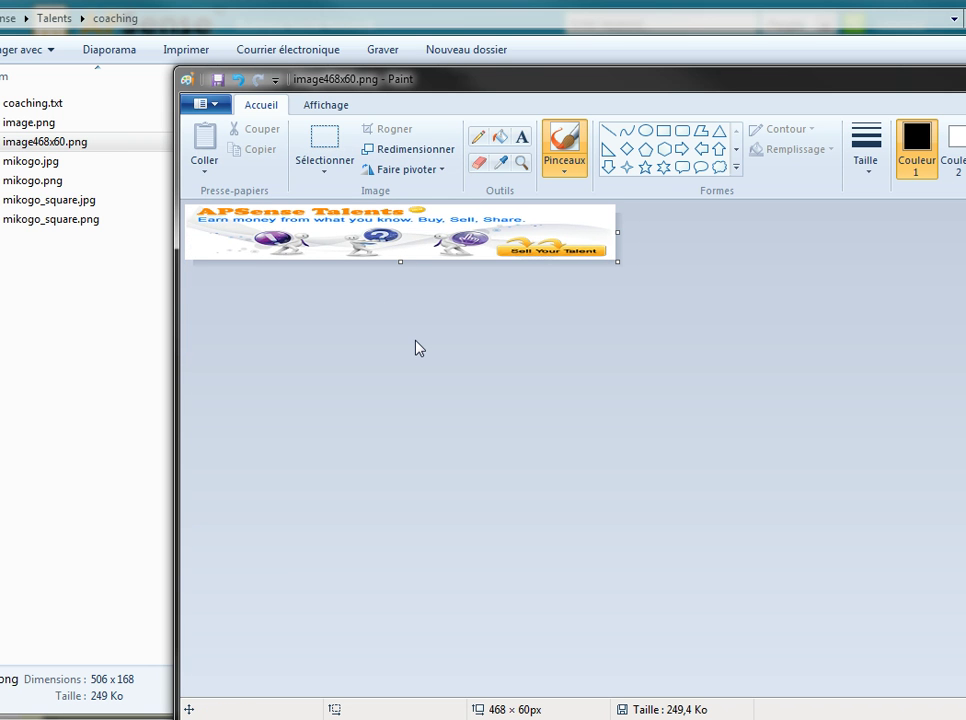
Step: Save image468x60.png and close Paint
left_click(219, 86)
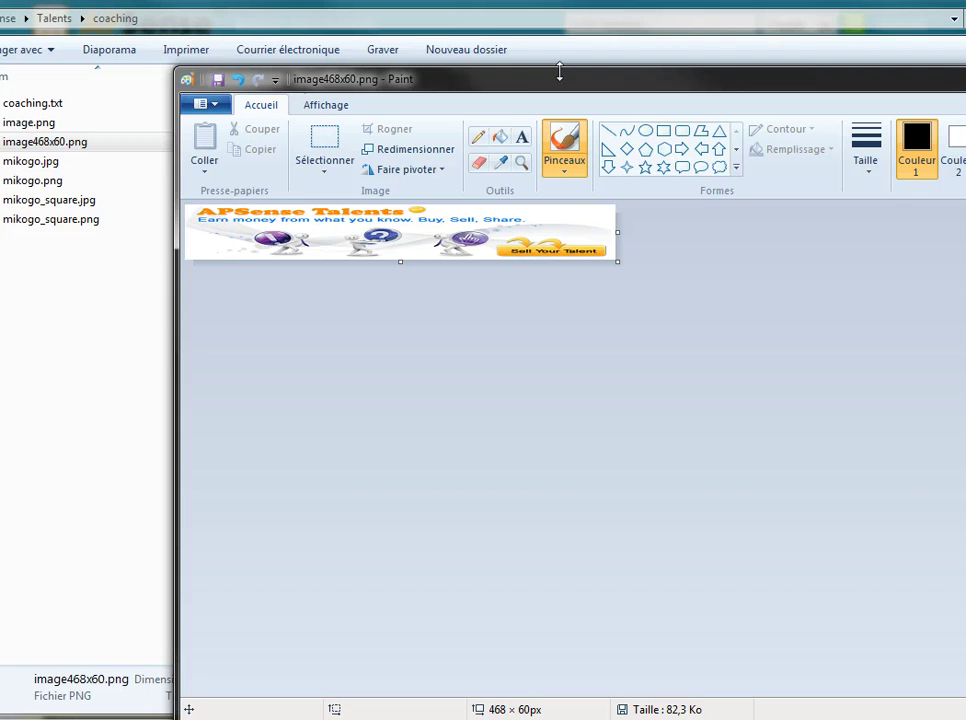
mouse_move(561, 70)
left_mouse_down()
mouse_move(485, 88)
mouse_move(485, 125)
left_mouse_up()
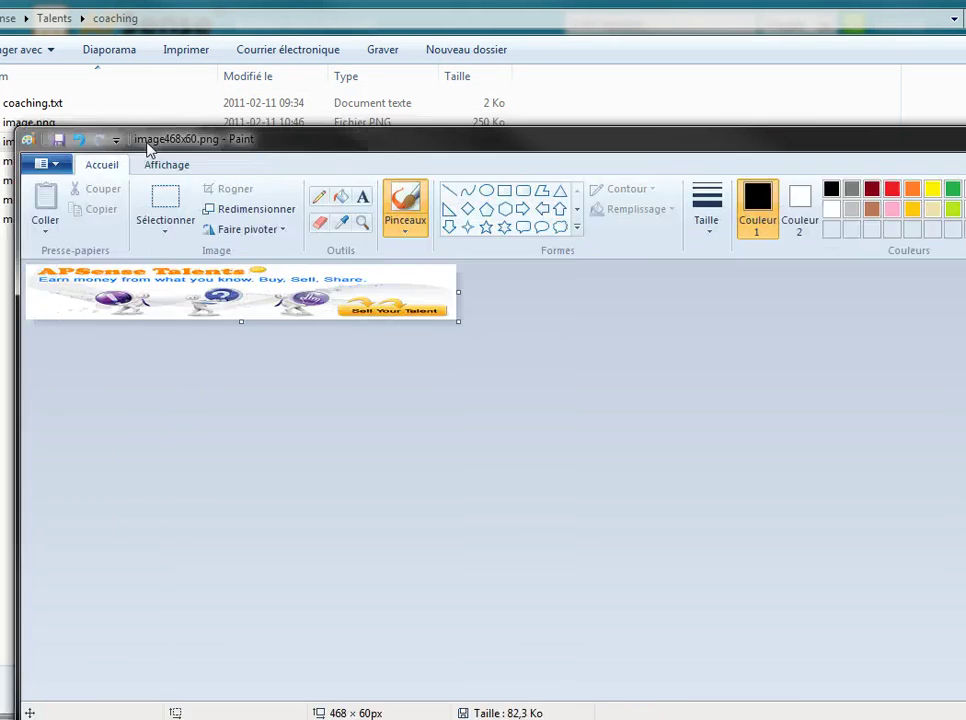
left_click_drag(427, 144, 0, 141)
left_click(683, 131)
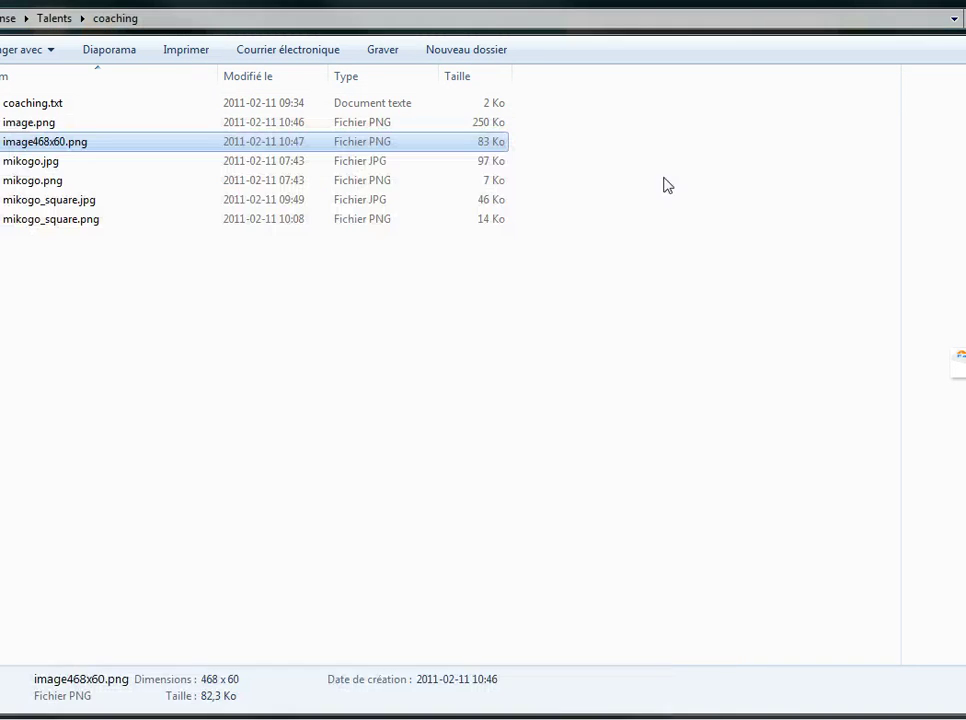